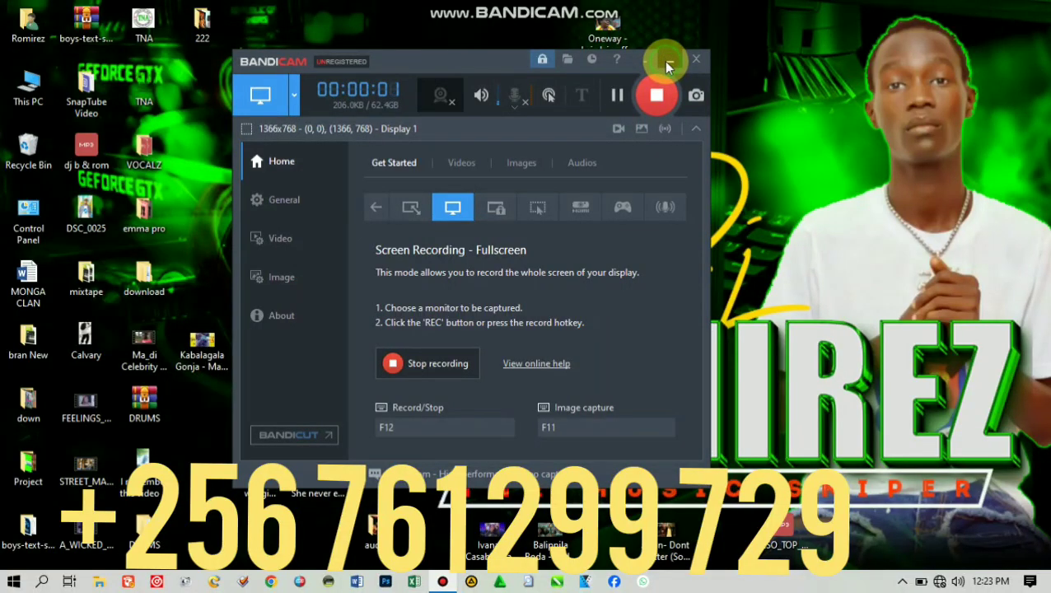
- Minimize the Bandicam window and refresh the desktop twice
{"action": "left_click", "coordinate": [667, 64]}
{"action": "right_click", "coordinate": [387, 106]}
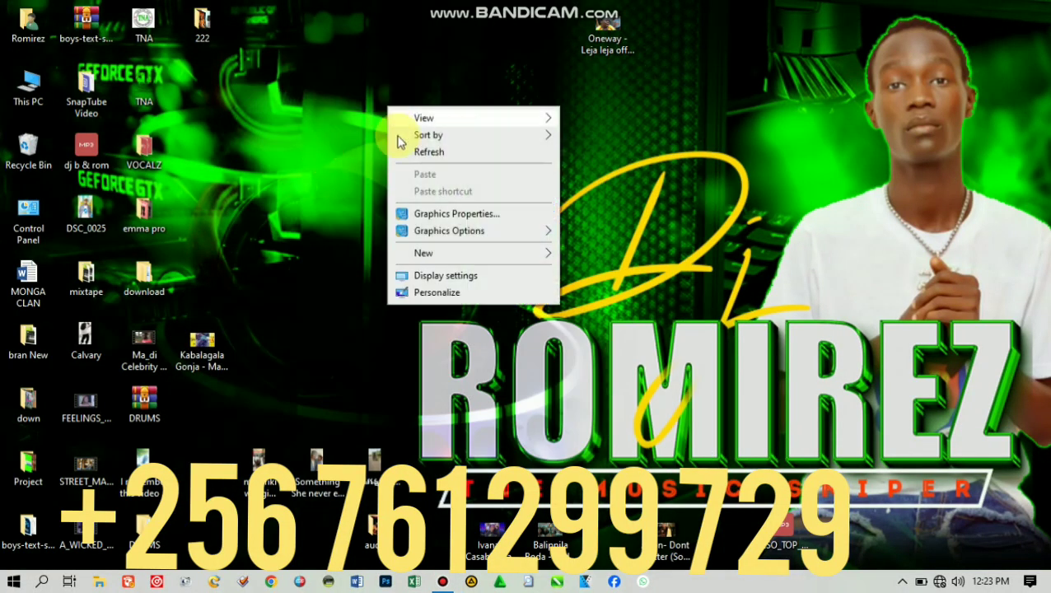
{"action": "left_click", "coordinate": [407, 151]}
{"action": "right_click", "coordinate": [369, 78]}
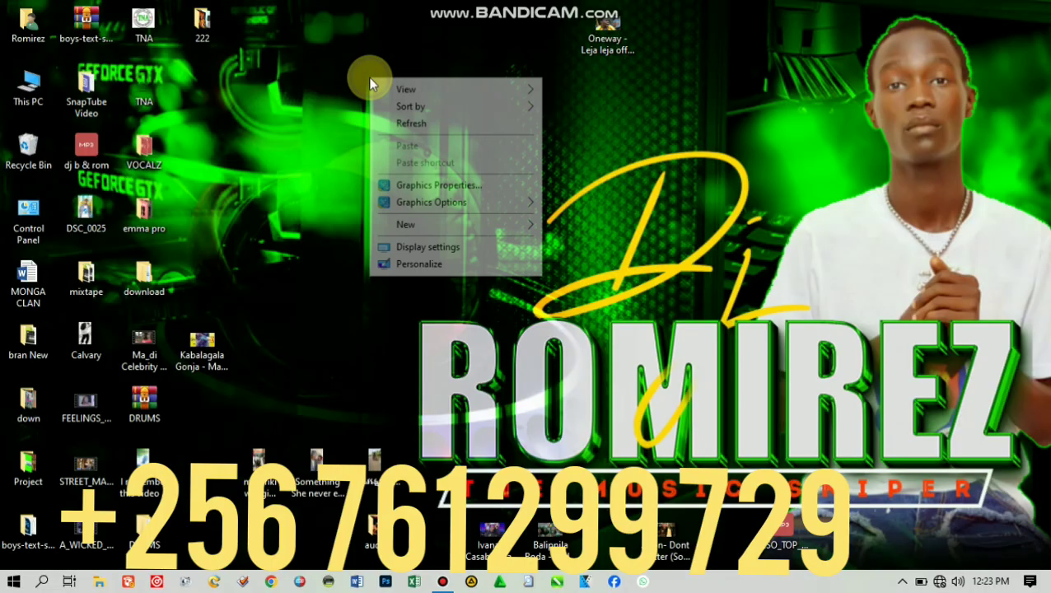
{"action": "left_click", "coordinate": [404, 123]}
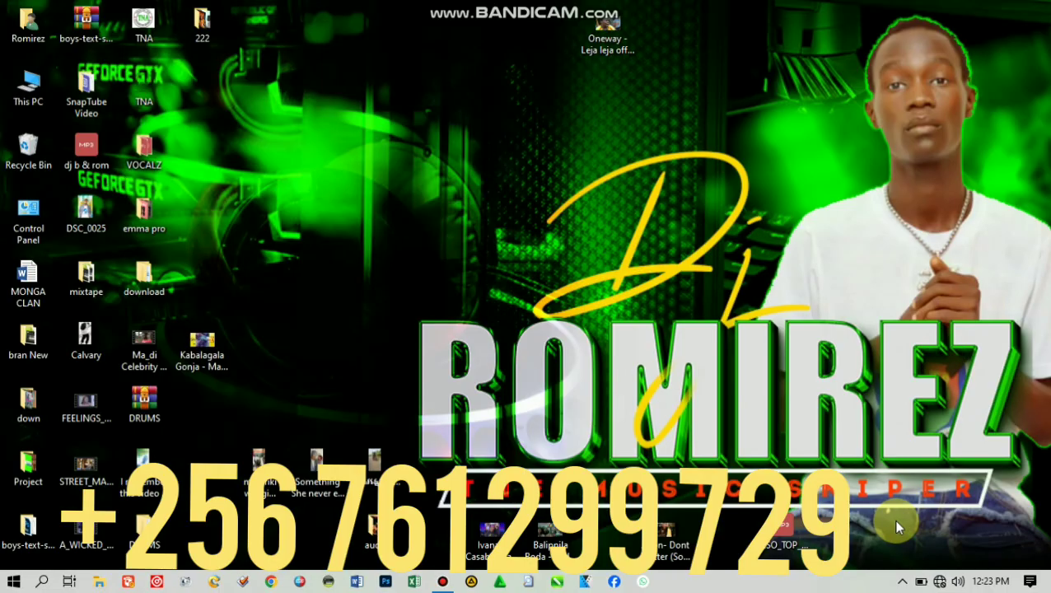
- Disable Smadav protection until restart from the tray icon and dismiss the not-active notice
{"action": "left_click", "coordinate": [901, 581]}
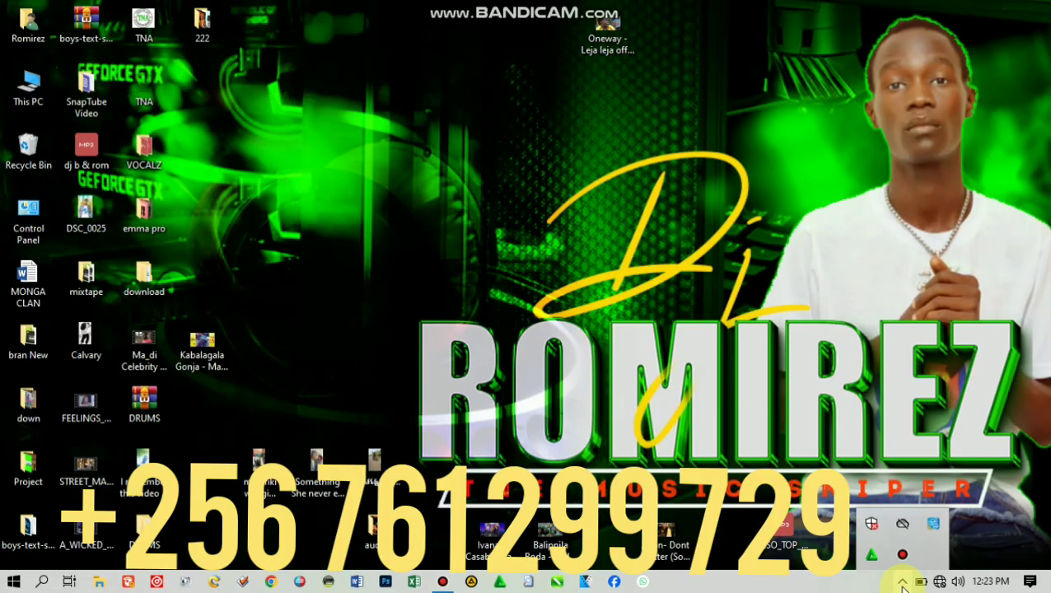
{"action": "right_click", "coordinate": [871, 552]}
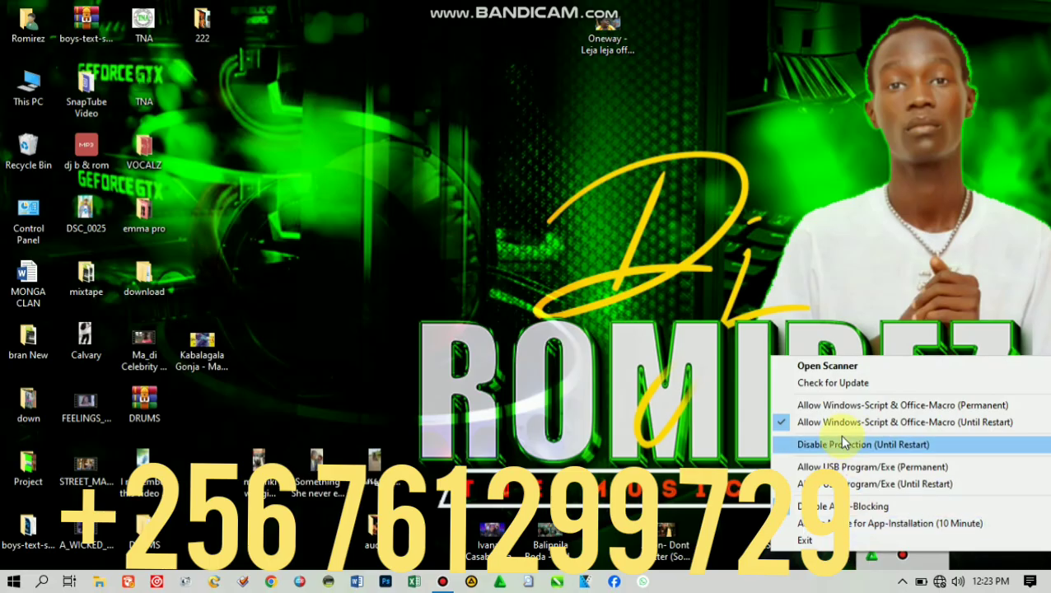
{"action": "left_click", "coordinate": [837, 447]}
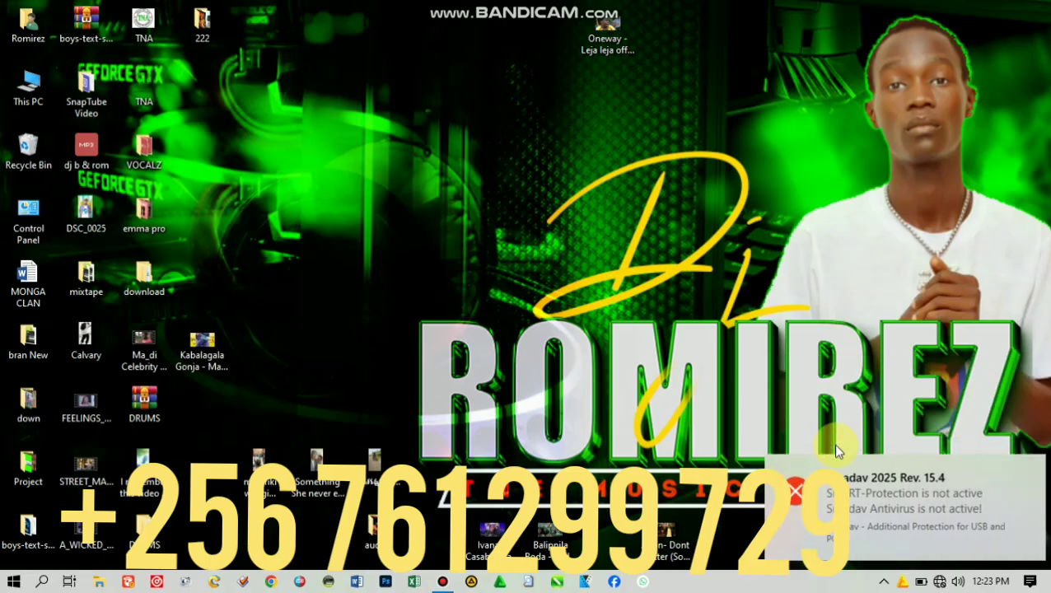
{"action": "left_click", "coordinate": [1030, 468]}
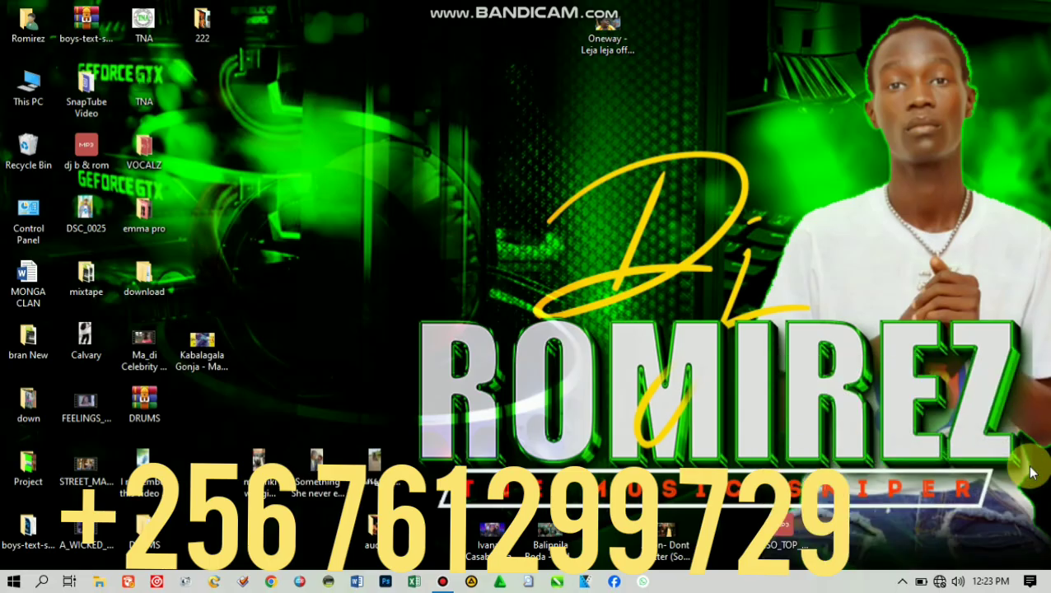
{"action": "left_click", "coordinate": [902, 580]}
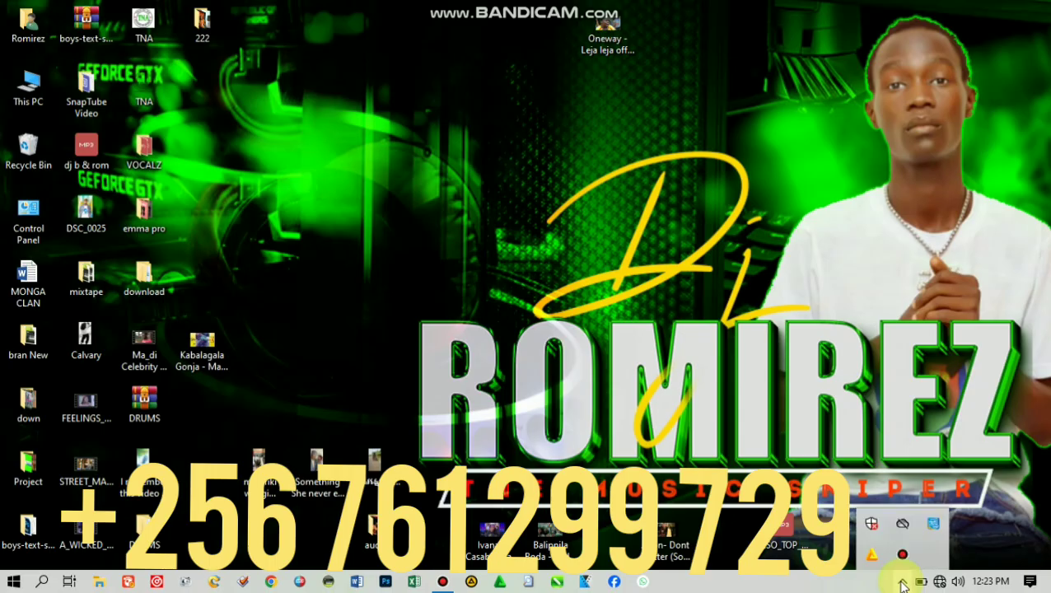
- Open Windows Security's Virus & threat protection settings page
{"action": "left_click", "coordinate": [871, 526]}
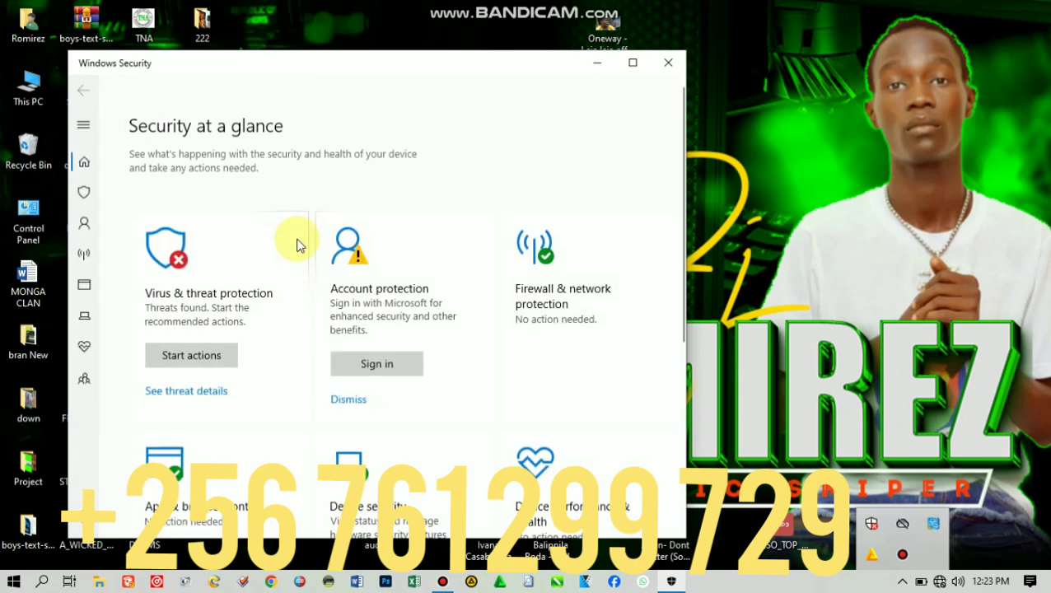
{"action": "left_click", "coordinate": [246, 258]}
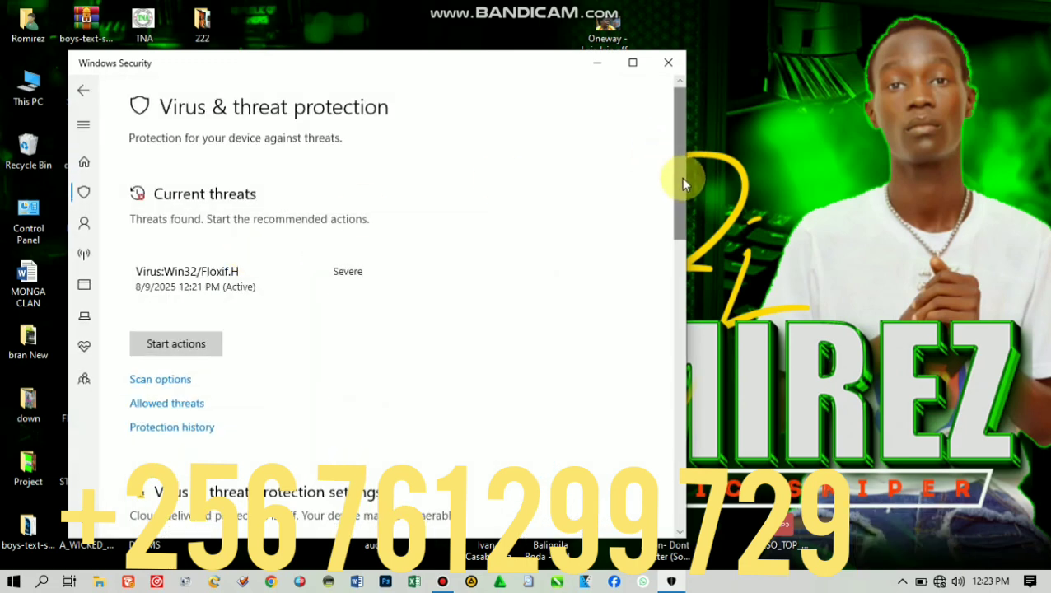
{"action": "left_click_drag", "start_coordinate": [682, 182], "coordinate": [684, 244]}
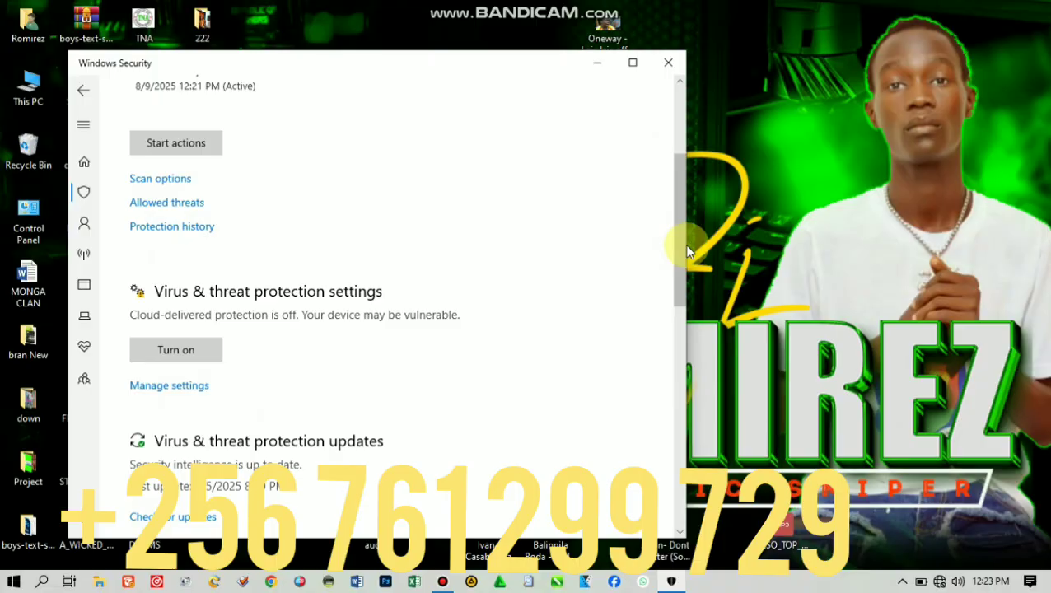
{"action": "left_click", "coordinate": [165, 390]}
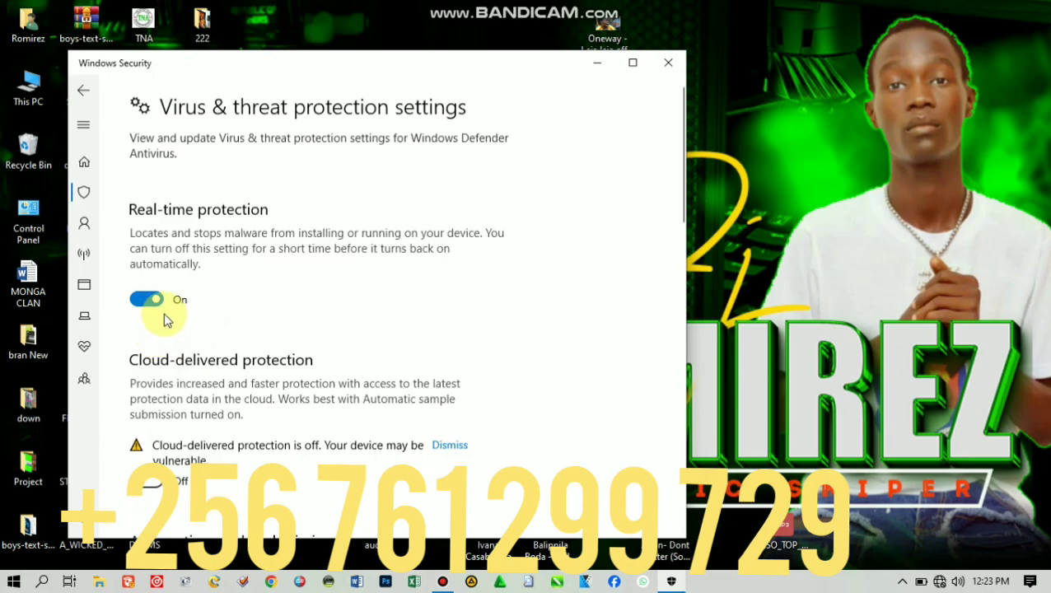
- Switch Real-time protection and Tamper Protection to Off
{"action": "left_click", "coordinate": [144, 301]}
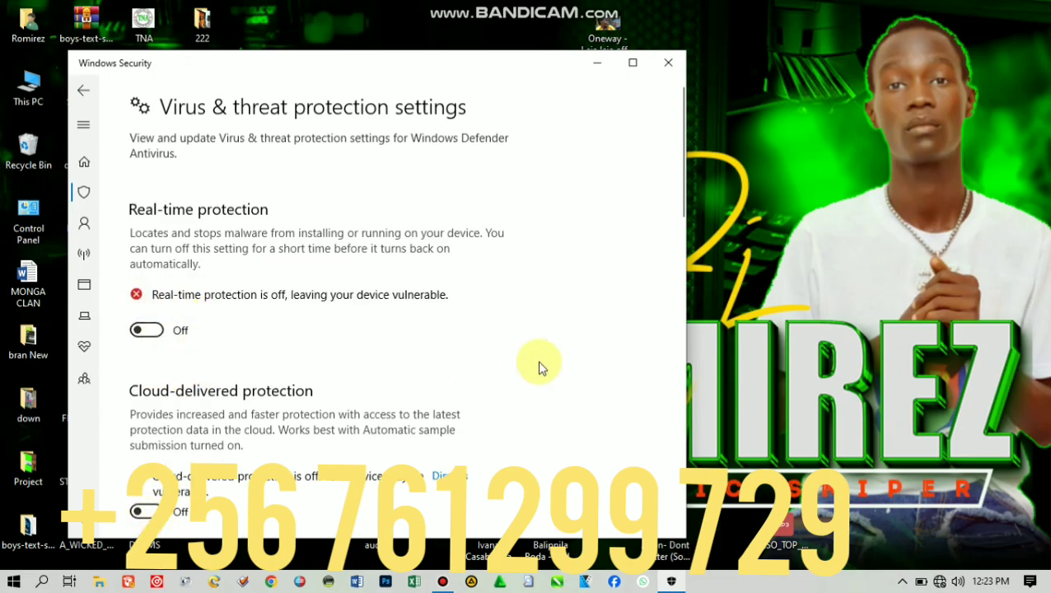
{"action": "left_click_drag", "start_coordinate": [679, 192], "coordinate": [682, 352]}
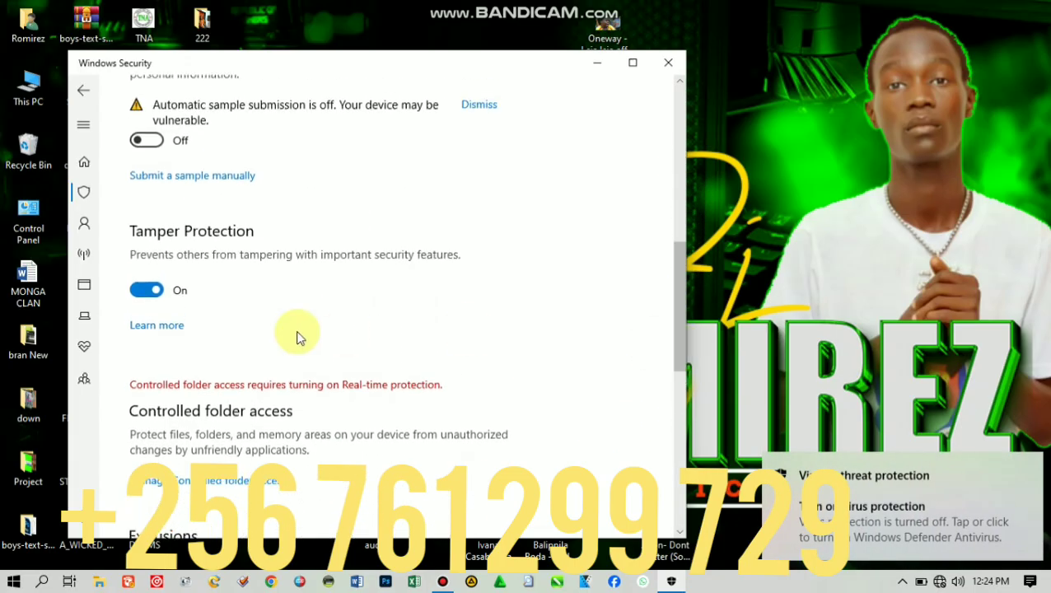
{"action": "left_click", "coordinate": [146, 294]}
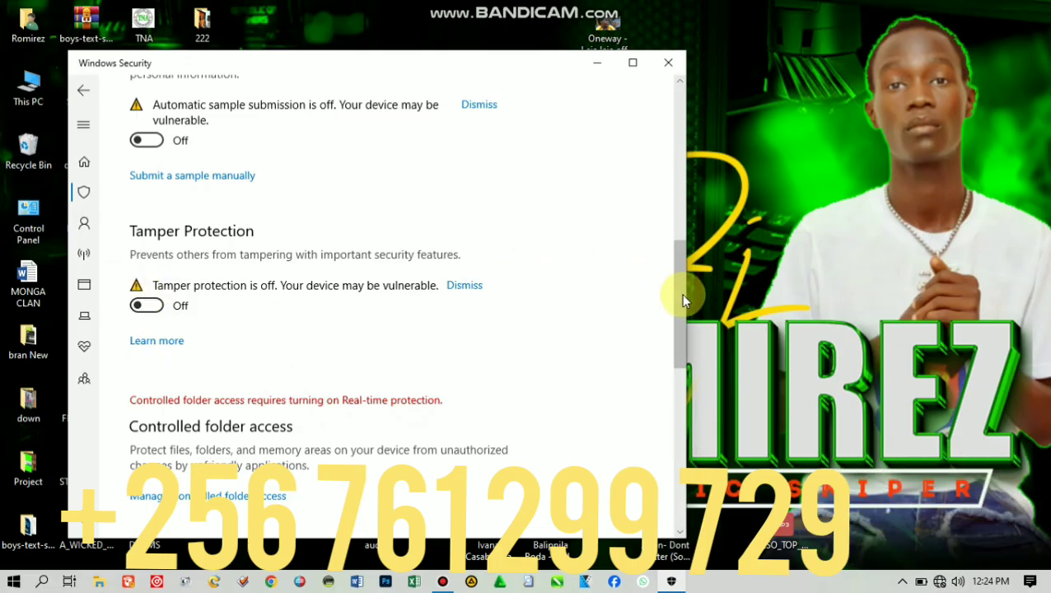
{"action": "left_click_drag", "start_coordinate": [681, 294], "coordinate": [664, 35]}
- Close Windows Security, refresh the desktop, and open SOFTWIREZ on the Romz Event (D:) drive
{"action": "left_click", "coordinate": [668, 62]}
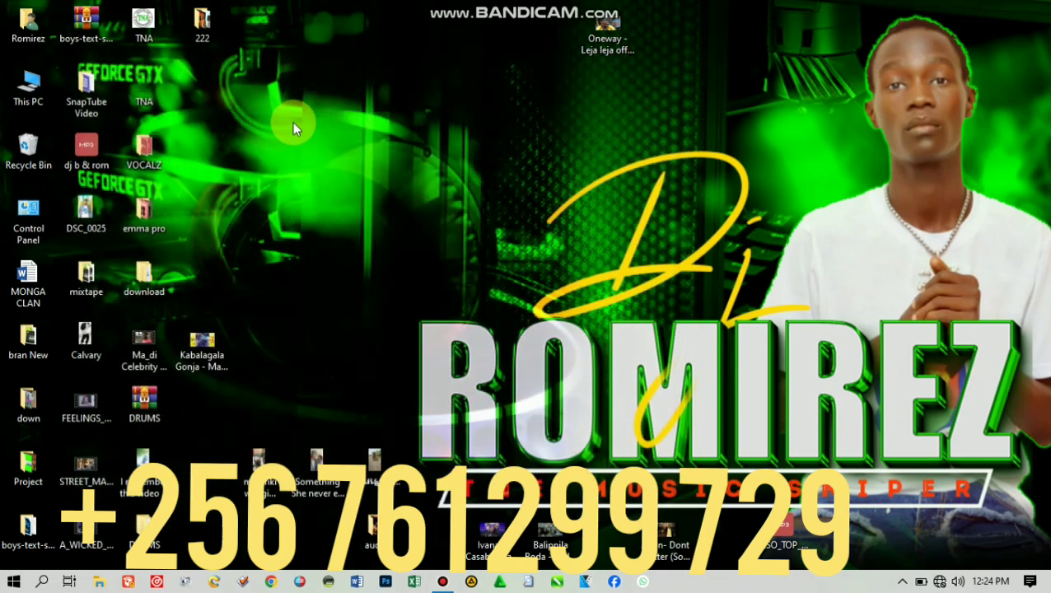
{"action": "right_click", "coordinate": [294, 124]}
{"action": "left_click", "coordinate": [336, 166]}
{"action": "double_click", "coordinate": [31, 93]}
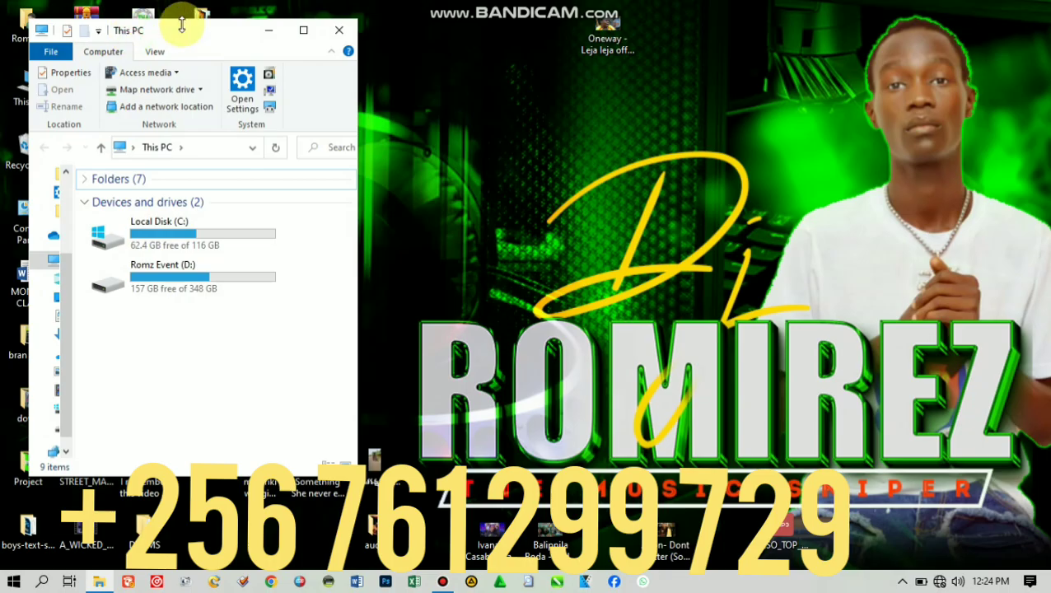
{"action": "left_click", "coordinate": [186, 288]}
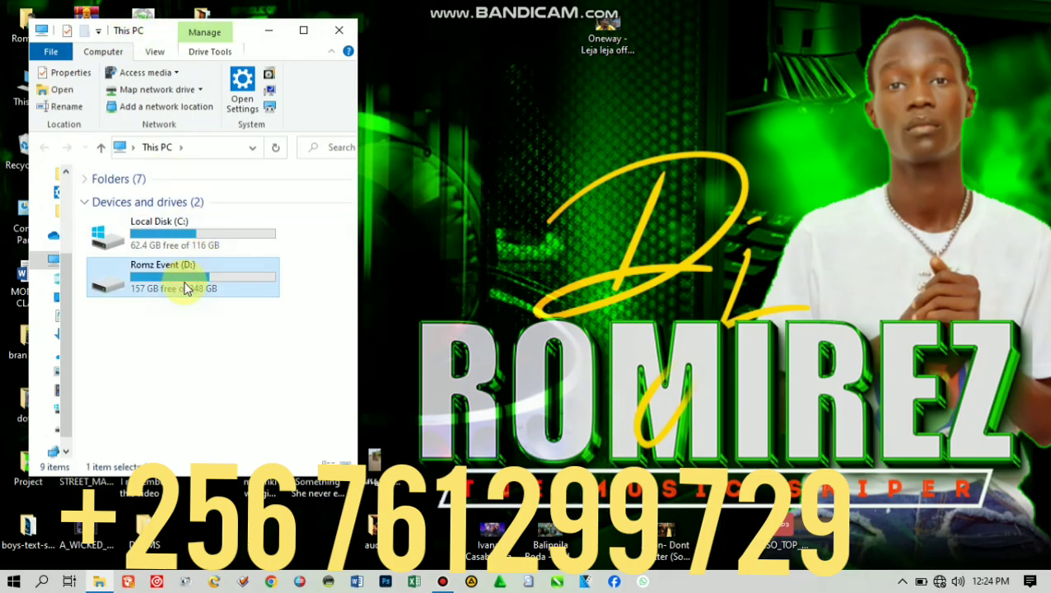
{"action": "double_click", "coordinate": [213, 282]}
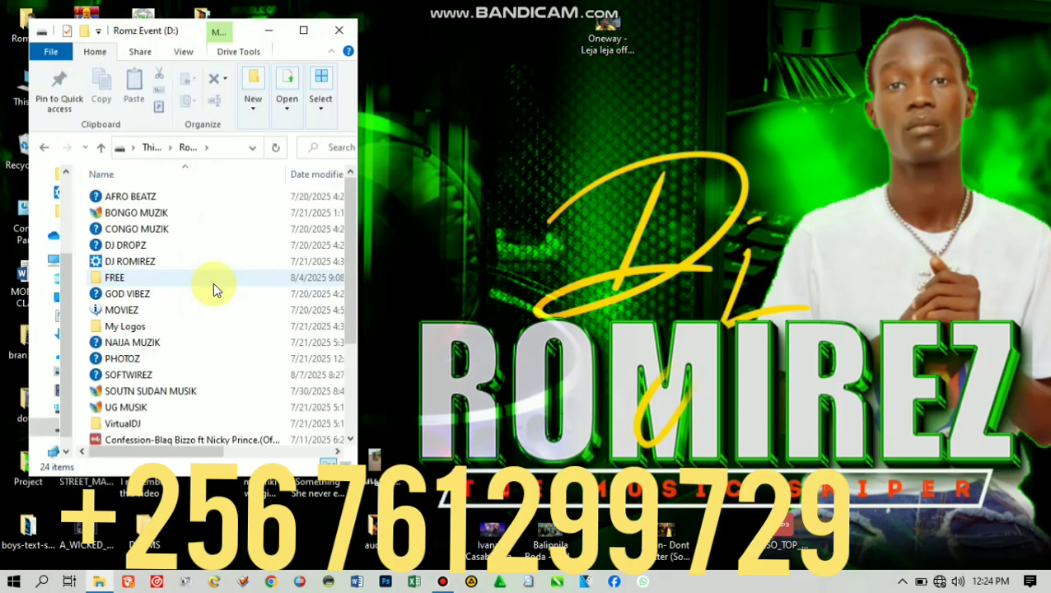
{"action": "key", "text": "s"}
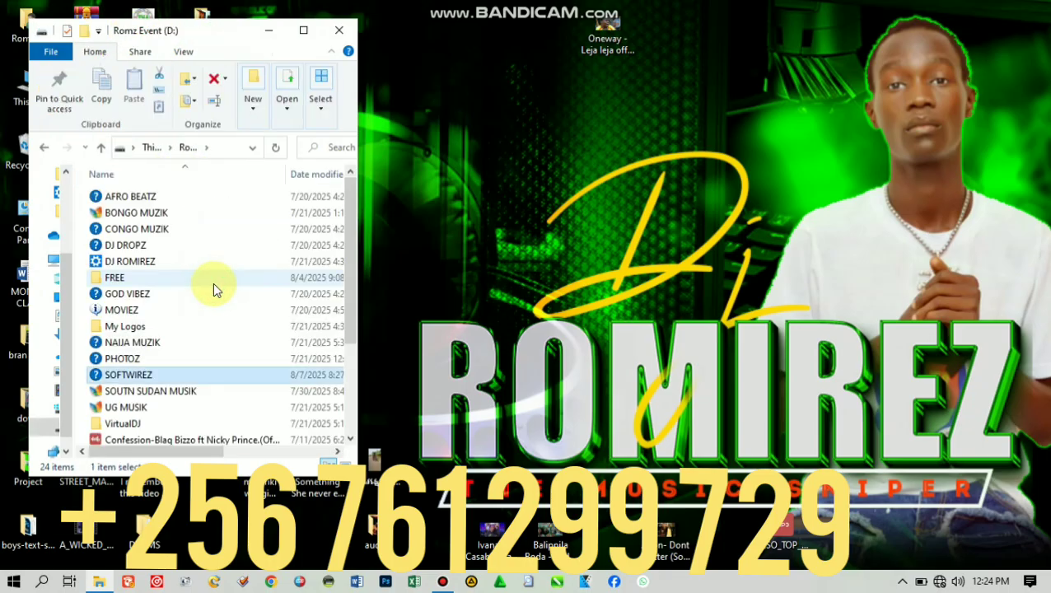
{"action": "double_click", "coordinate": [151, 376]}
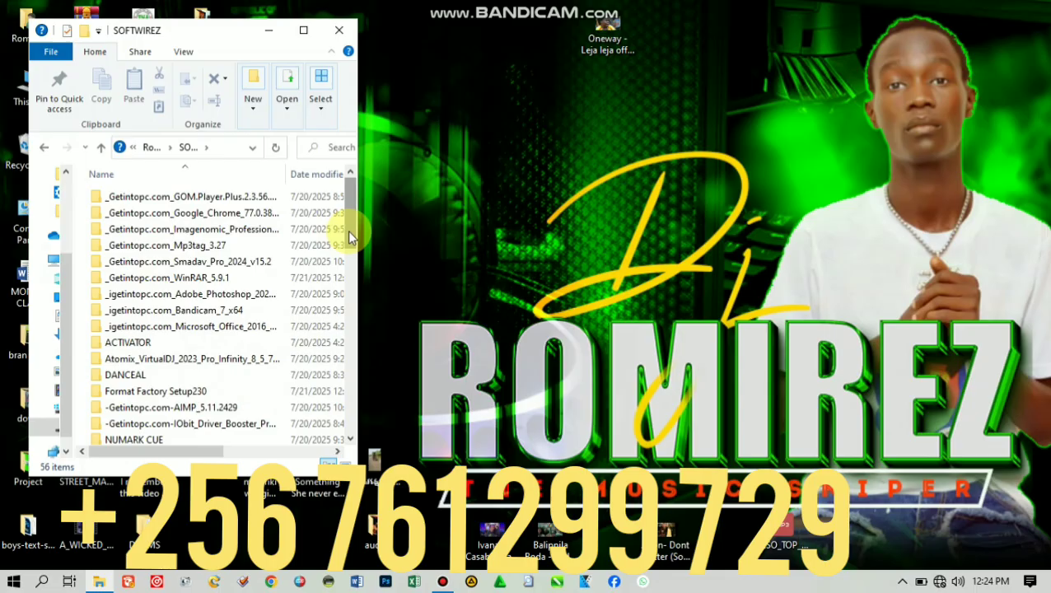
- Select the Atomix VirtualDJ 2025 Pro Infinity WinRAR archive further down the list
{"action": "scroll", "coordinate": [347, 236], "scroll_direction": "down", "scroll_amount": 3}
{"action": "scroll", "coordinate": [349, 274], "scroll_direction": "down", "scroll_amount": 5}
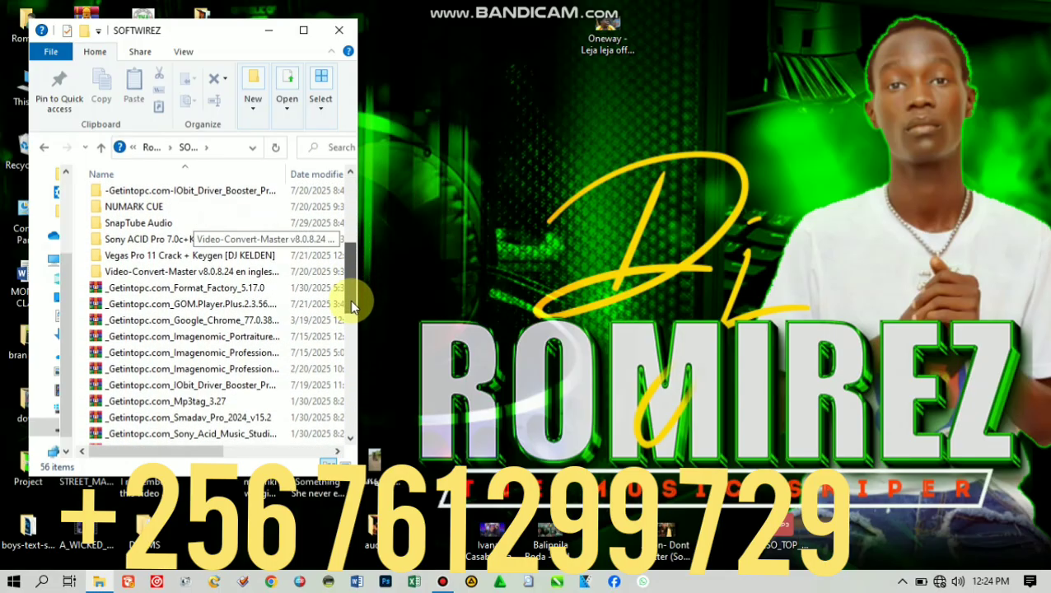
{"action": "scroll", "coordinate": [351, 333], "scroll_direction": "down", "scroll_amount": 1}
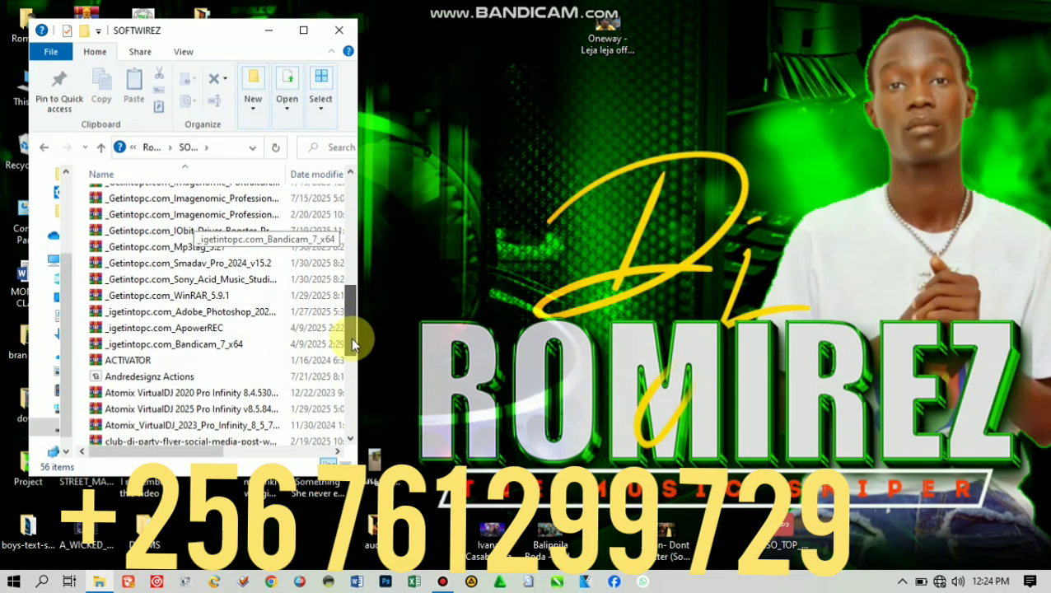
{"action": "scroll", "coordinate": [352, 346], "scroll_direction": "down", "scroll_amount": 1}
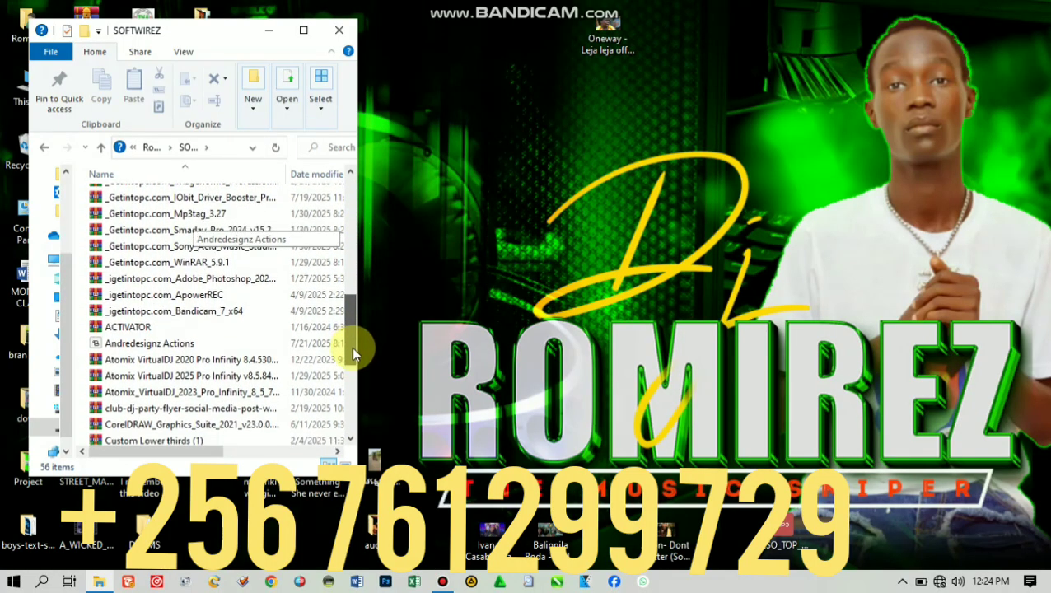
{"action": "left_click", "coordinate": [180, 377]}
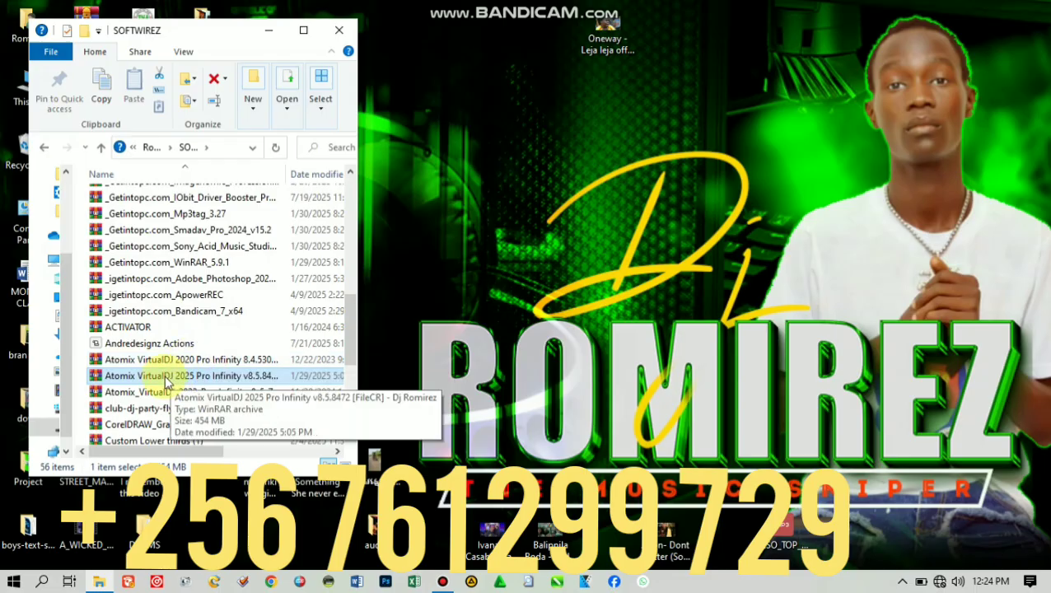
- Extract the archive with 'Extract to Atomix VirtualDJ 2025…' and select the new folder
{"action": "right_click", "coordinate": [166, 380]}
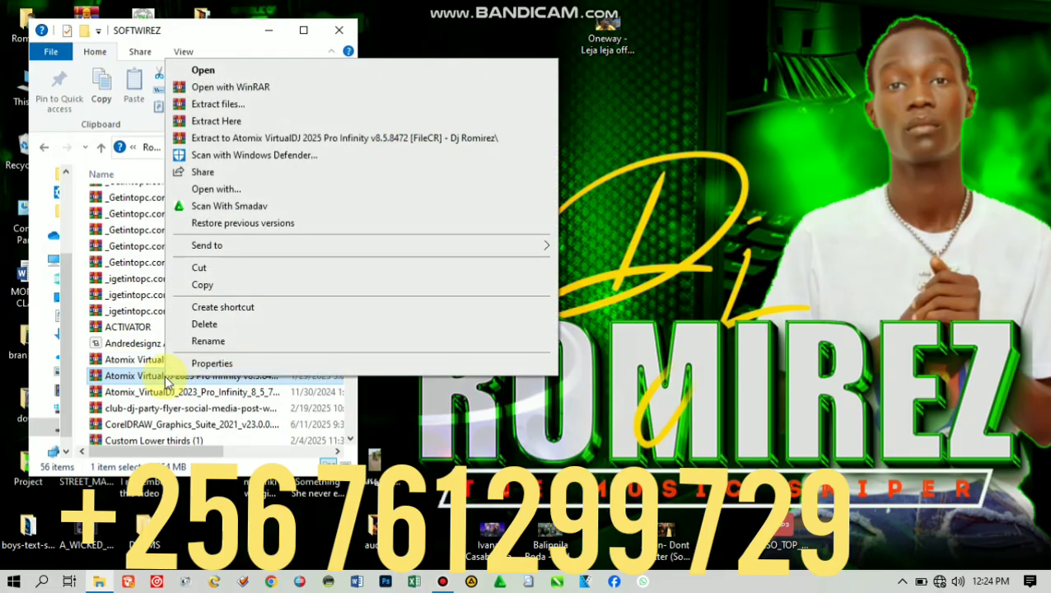
{"action": "left_click", "coordinate": [262, 143]}
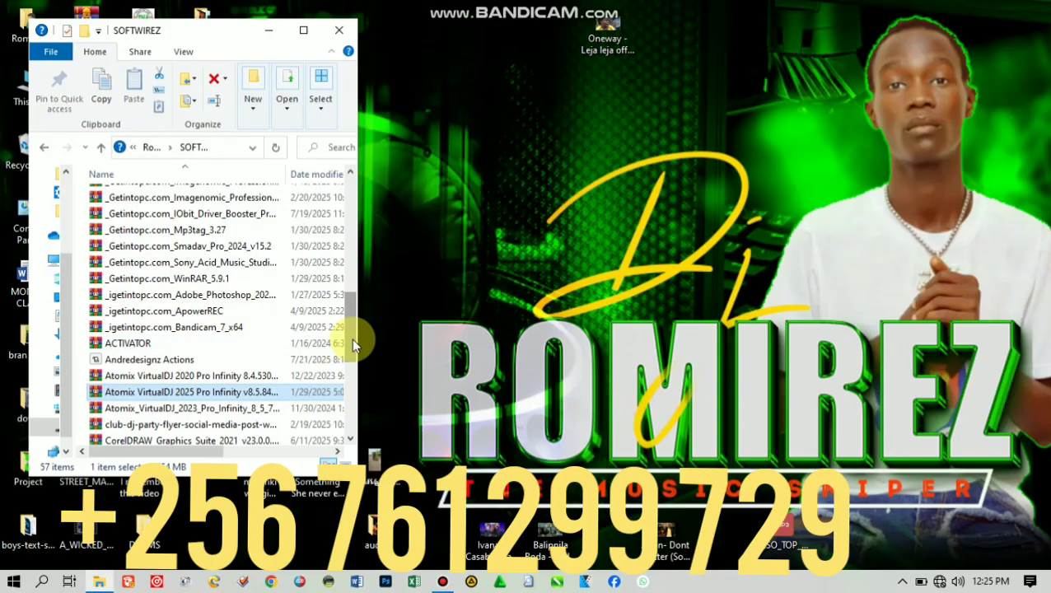
{"action": "left_click_drag", "start_coordinate": [352, 341], "coordinate": [362, 244]}
{"action": "left_click", "coordinate": [216, 287]}
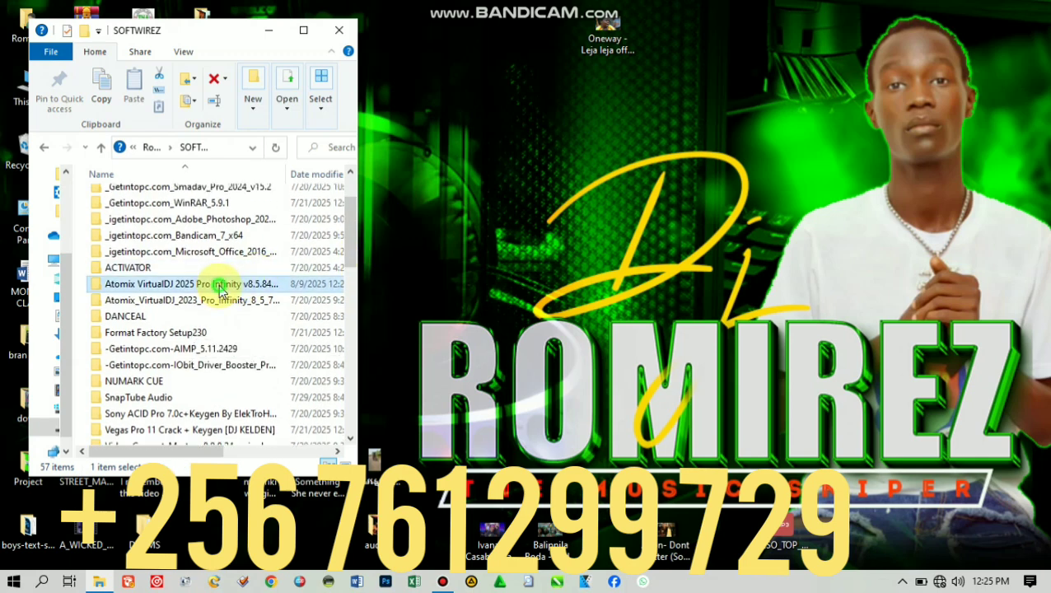
{"action": "left_click", "coordinate": [170, 286]}
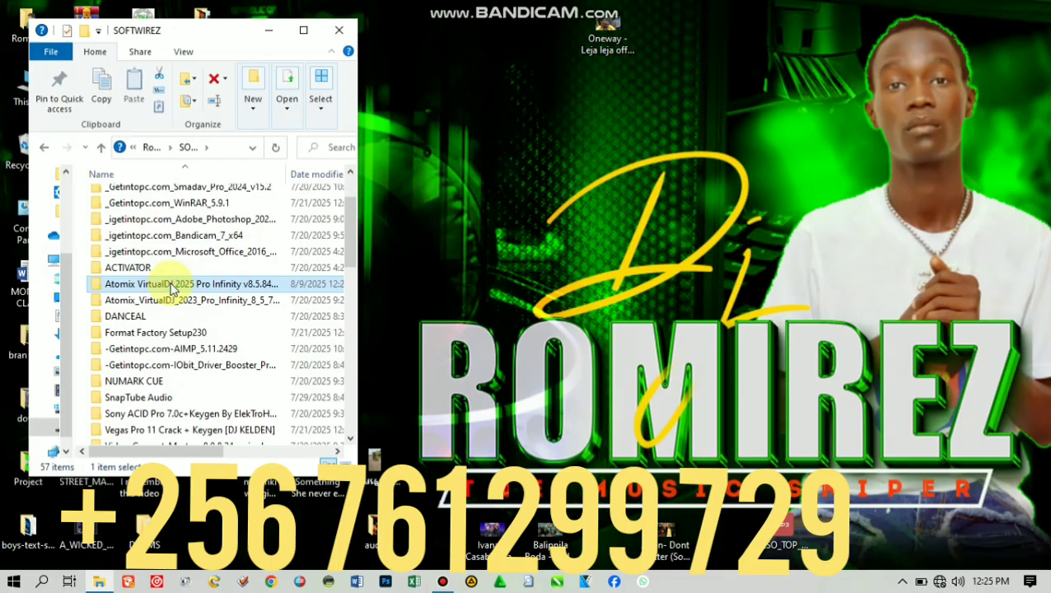
{"action": "left_click", "coordinate": [179, 303]}
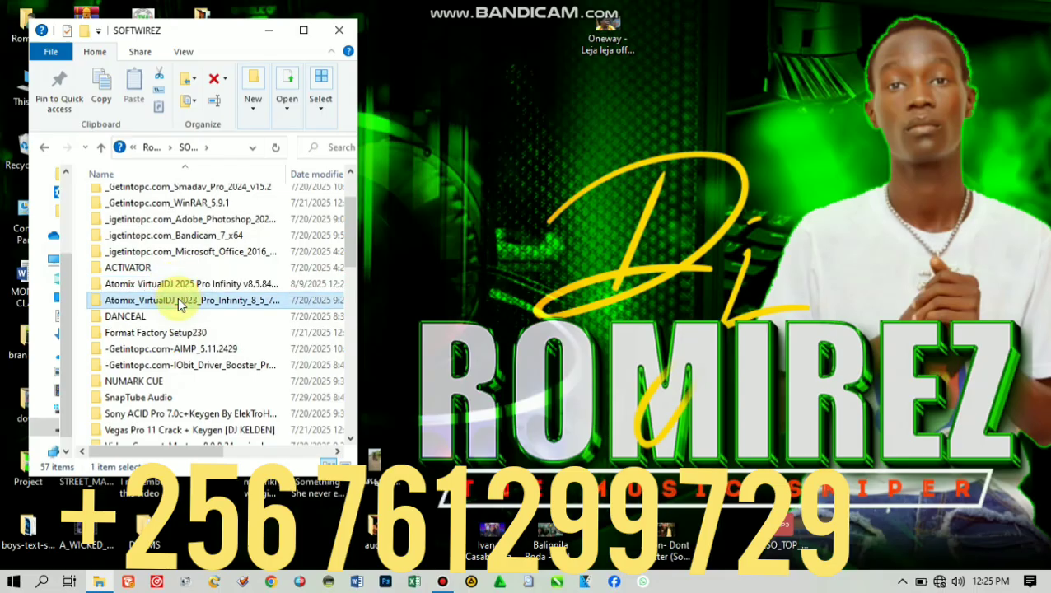
{"action": "left_click", "coordinate": [183, 285]}
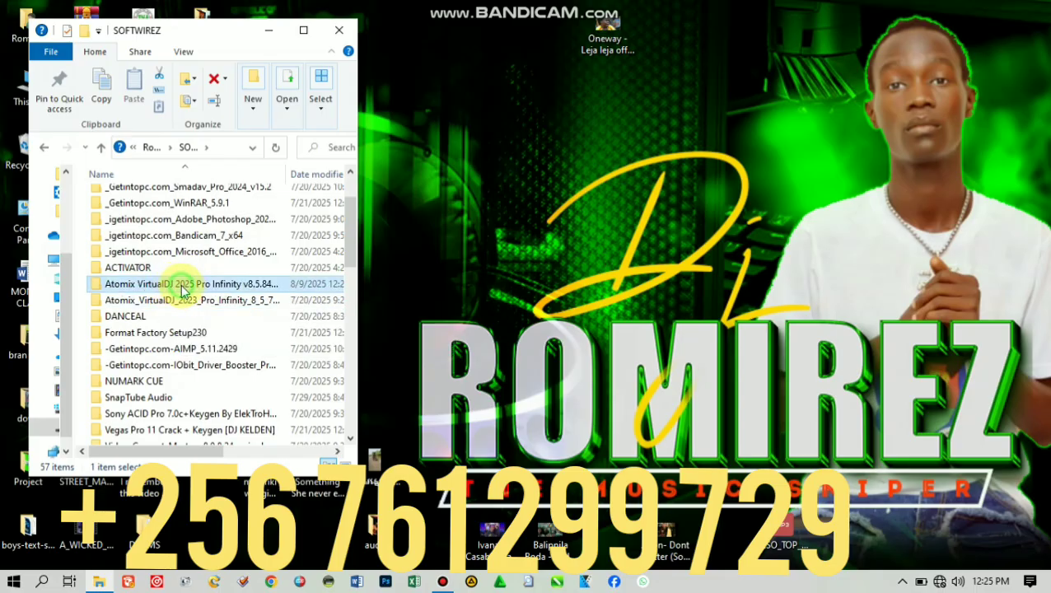
- Open the inner VirtualDJ 2025 Pro Infinity folder's Setup folder and select install_virtualdj_2025_b8472_pc
{"action": "double_click", "coordinate": [182, 285]}
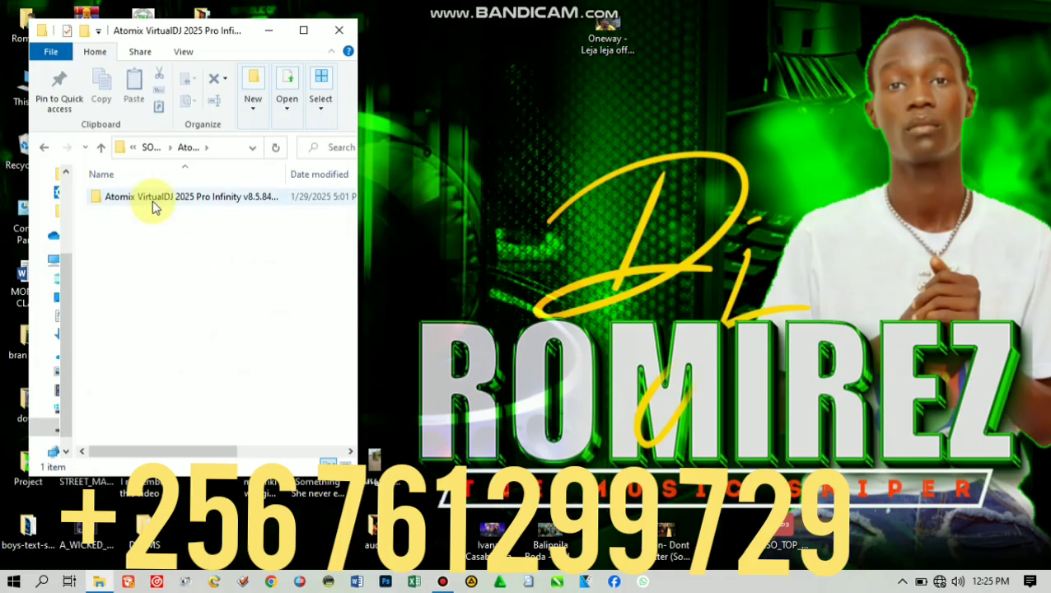
{"action": "double_click", "coordinate": [182, 199]}
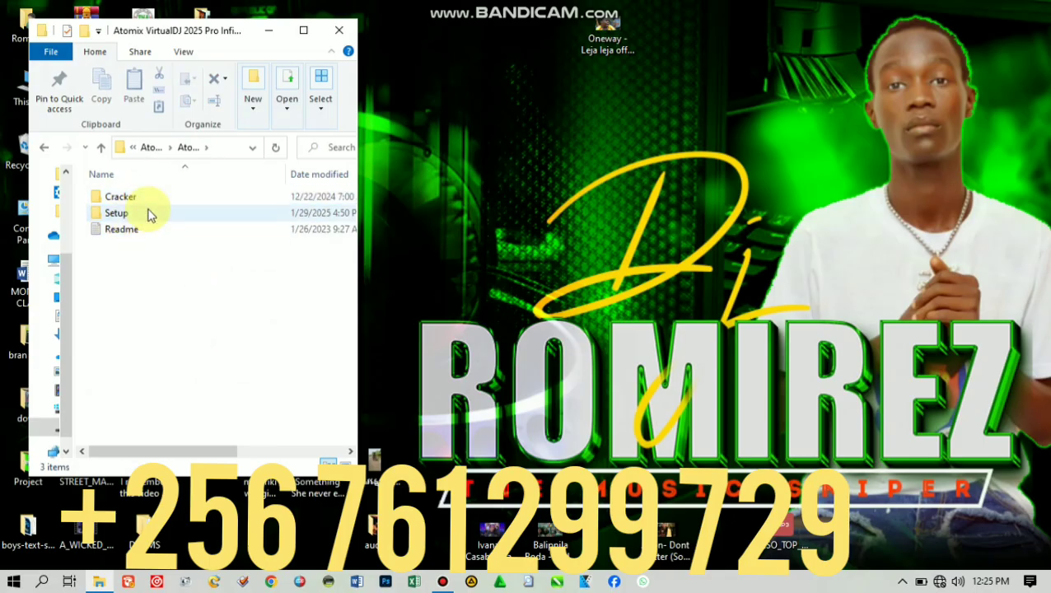
{"action": "left_click", "coordinate": [135, 198]}
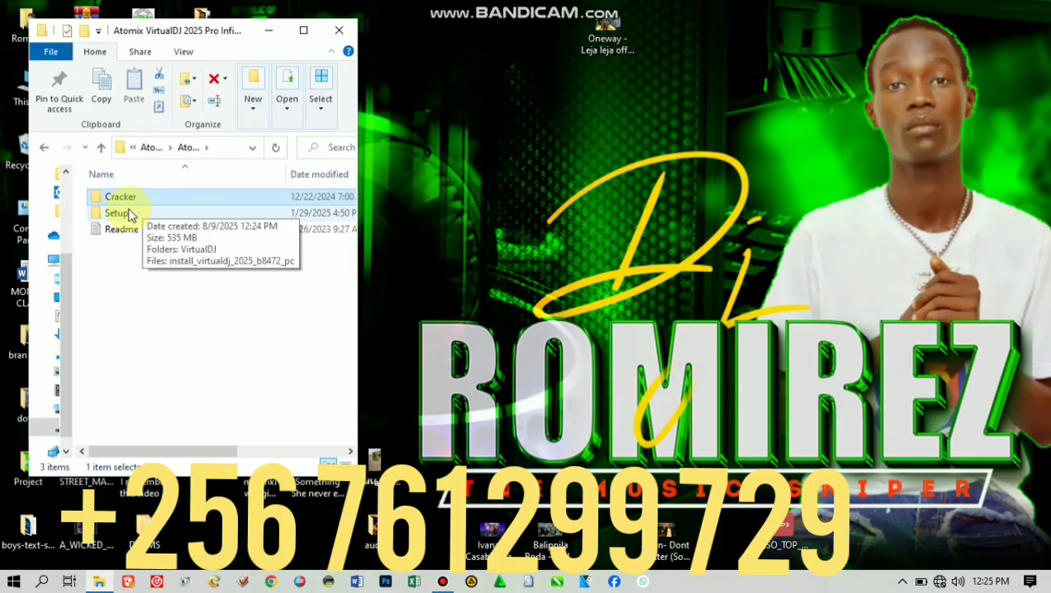
{"action": "left_click", "coordinate": [131, 213]}
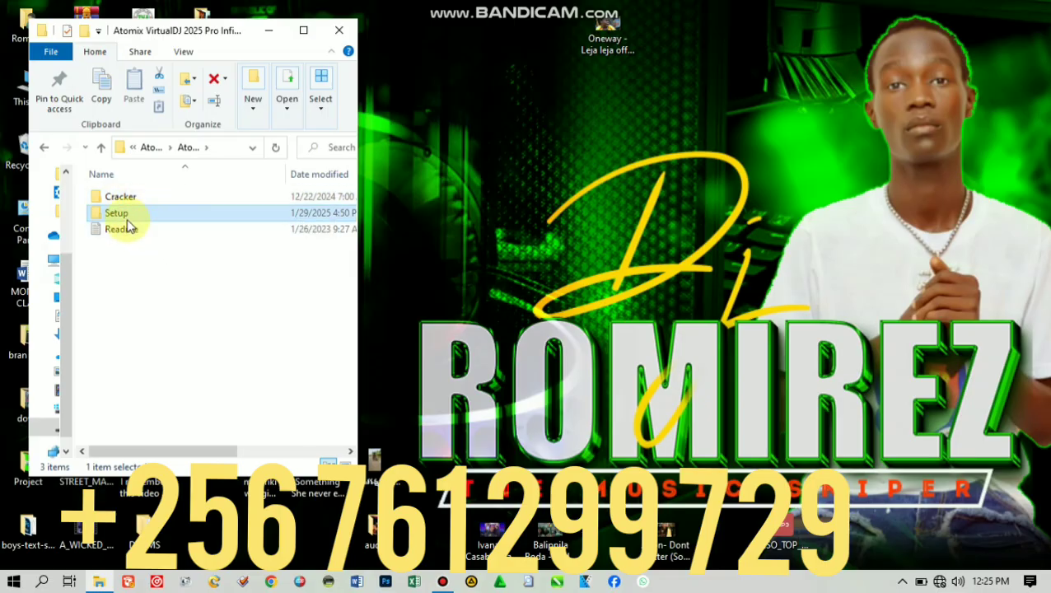
{"action": "double_click", "coordinate": [124, 216]}
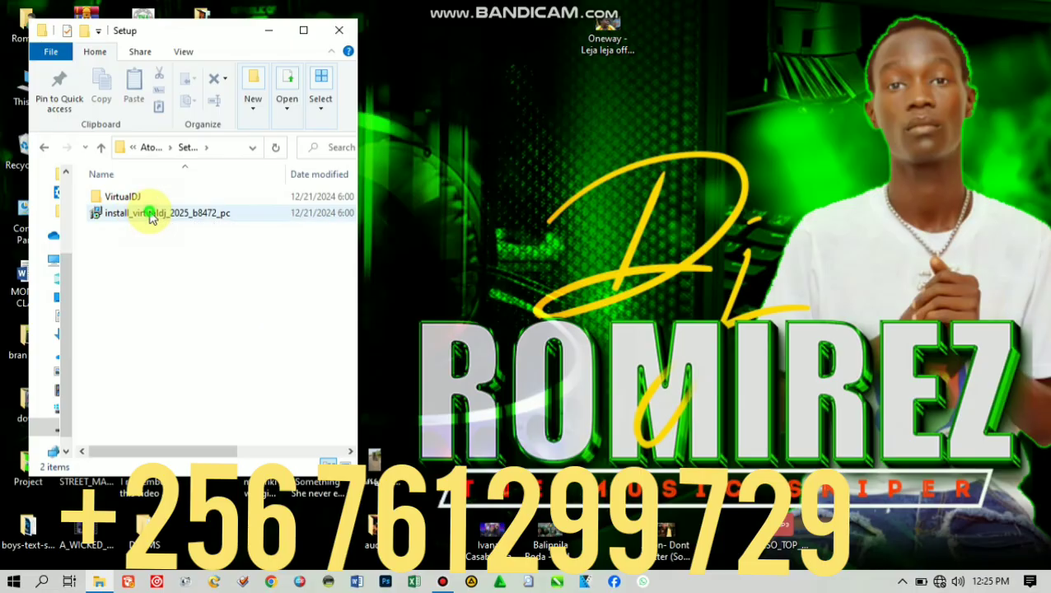
{"action": "left_click", "coordinate": [149, 220]}
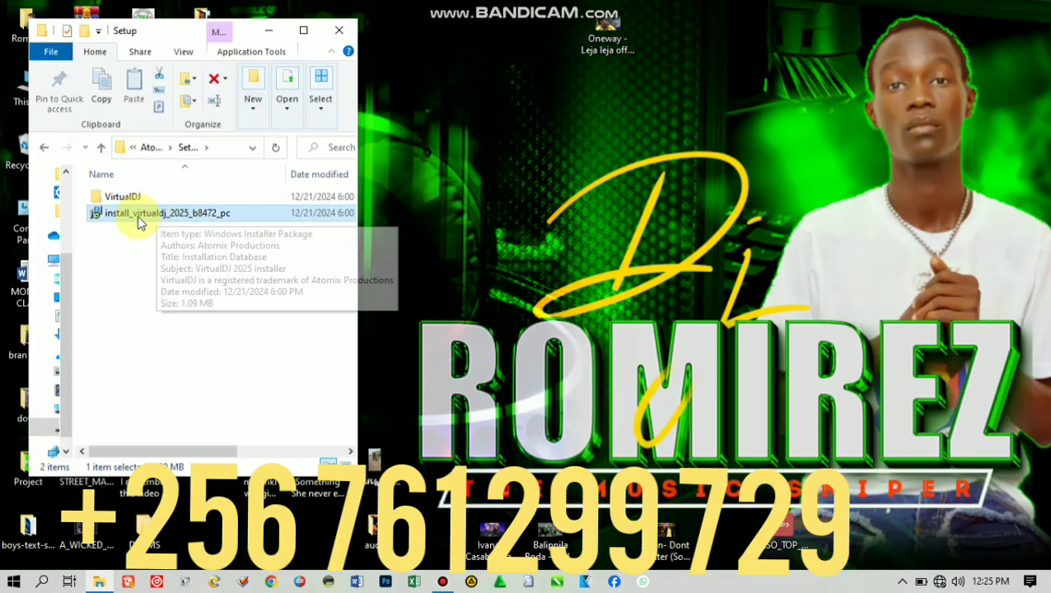
- Install the package, accepting the License Agreement terms, and start the VirtualDJ 2025 installation
{"action": "right_click", "coordinate": [144, 216]}
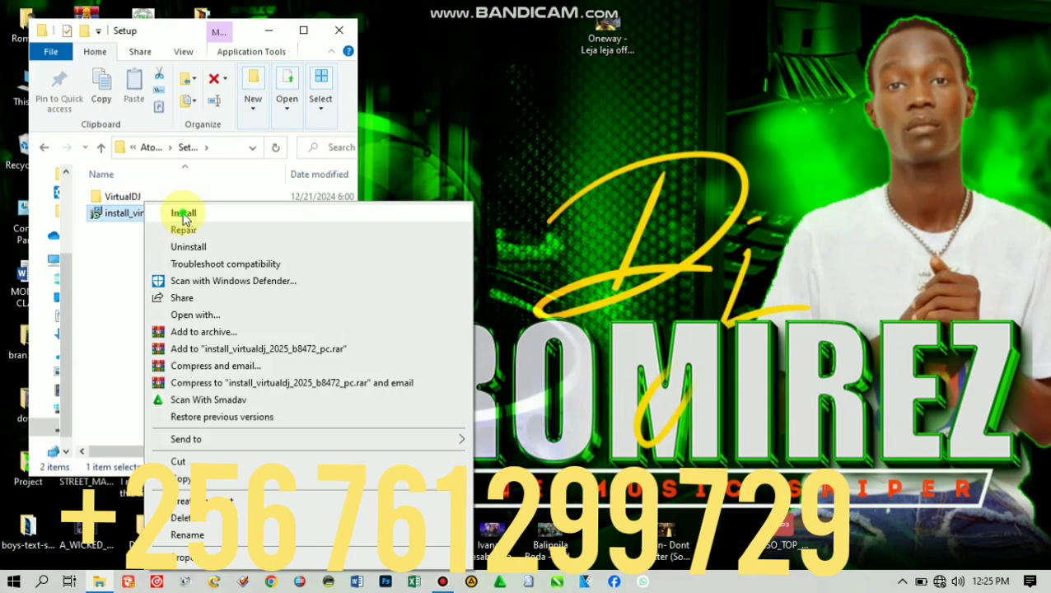
{"action": "left_click", "coordinate": [181, 214]}
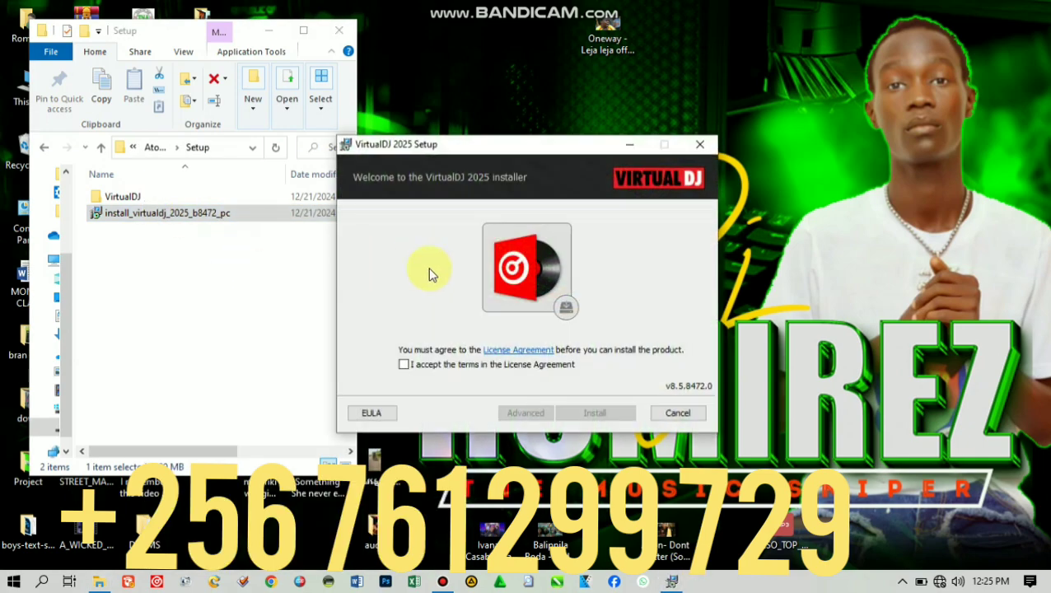
{"action": "left_click", "coordinate": [414, 366]}
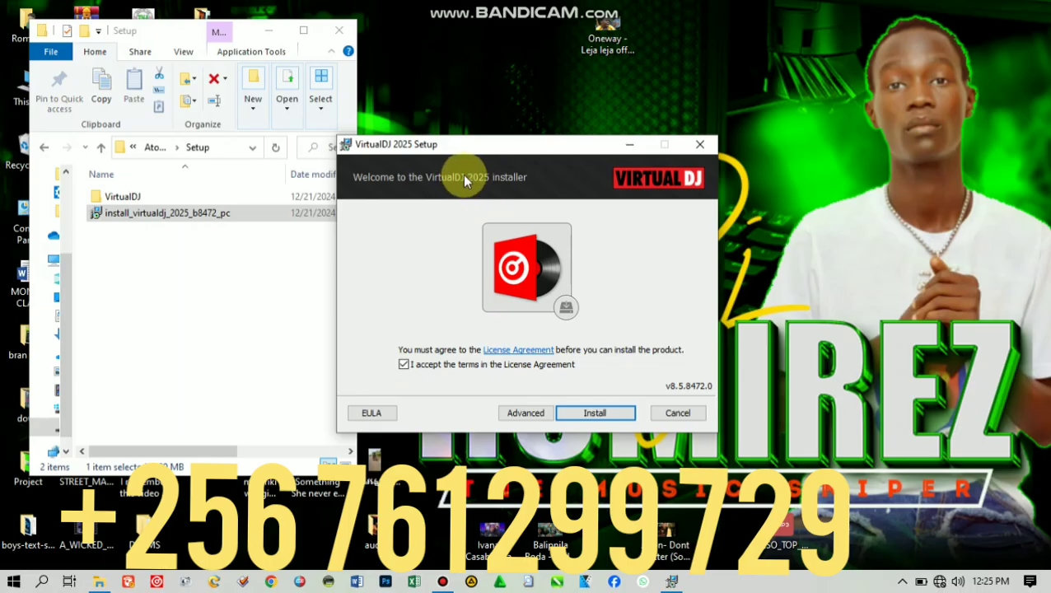
{"action": "left_click", "coordinate": [596, 414]}
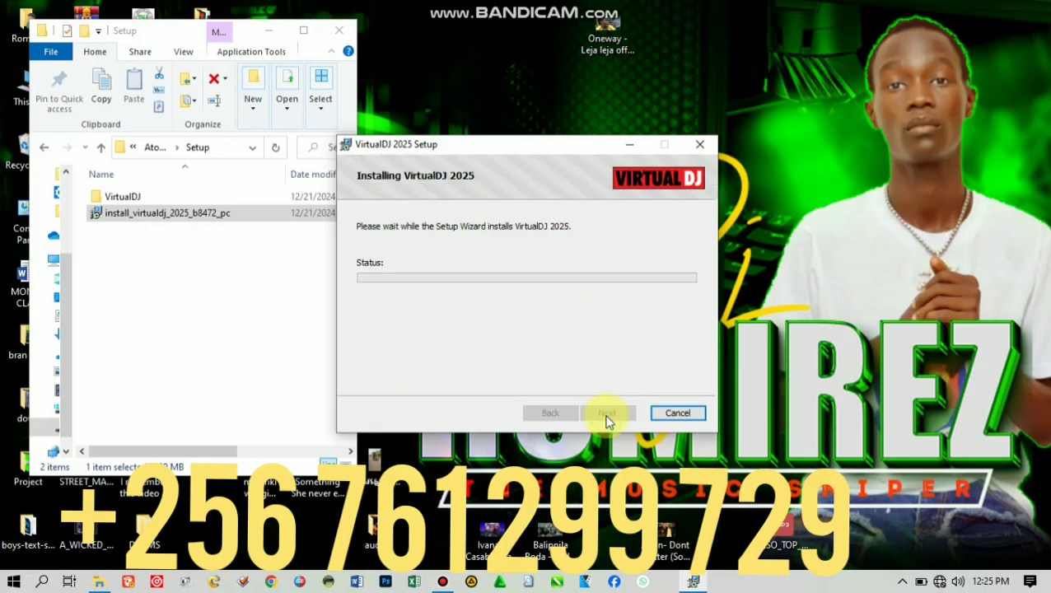